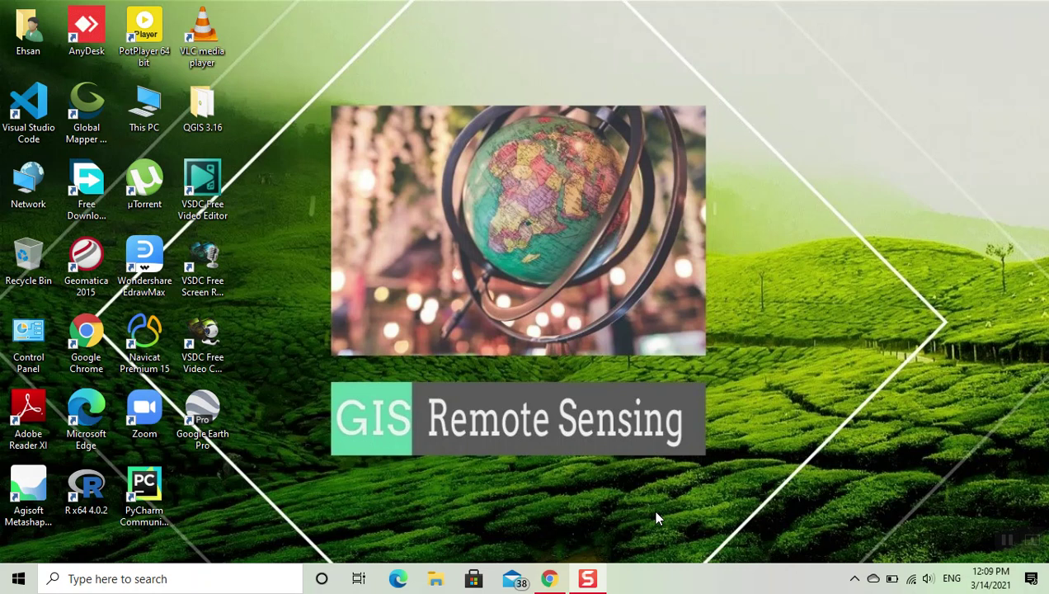
- Launch Start GeoServer by searching 'sta' in the Windows taskbar search
click(72, 573)
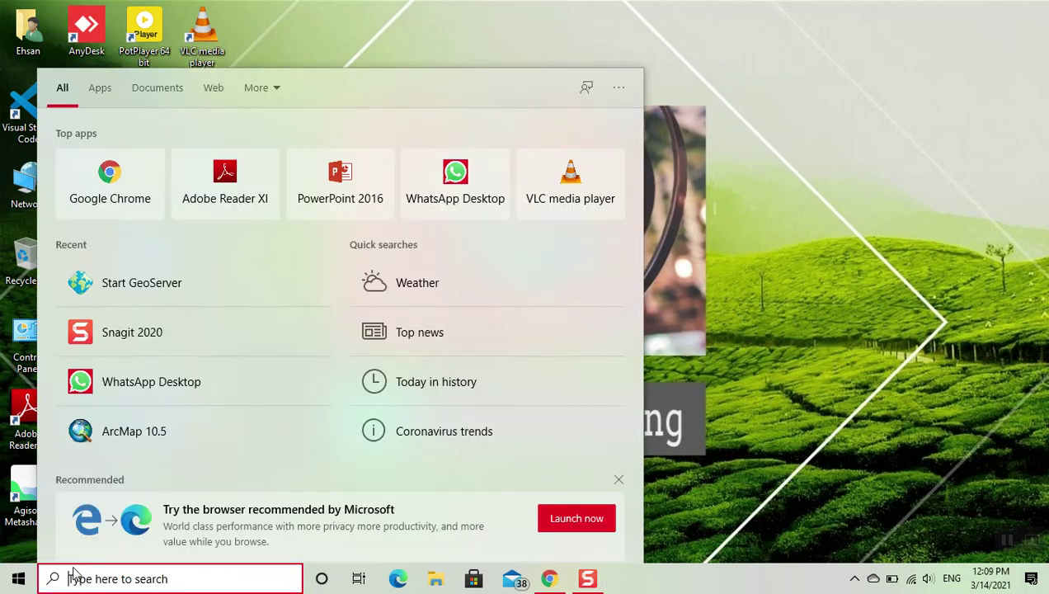
text(sta)
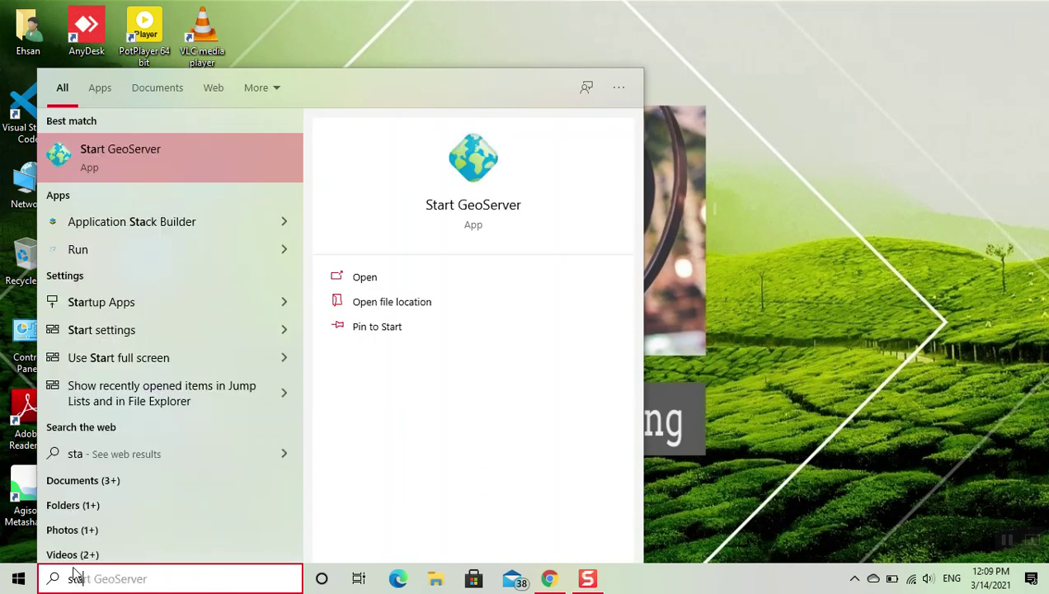
click(149, 164)
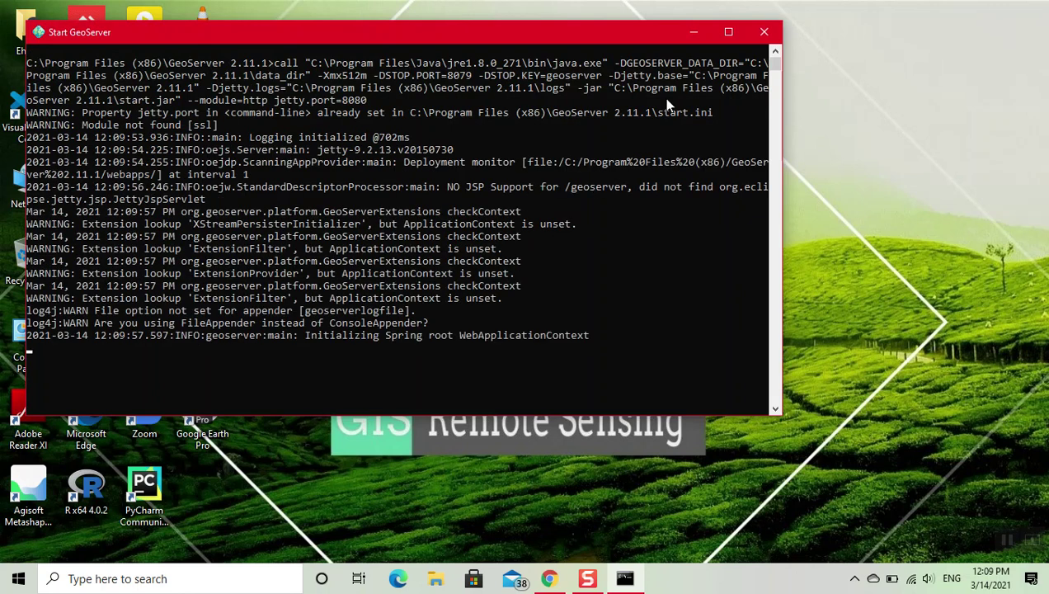
- Maximize the GeoServer console, let startup finish, then minimize it to the desktop
double_click(734, 33)
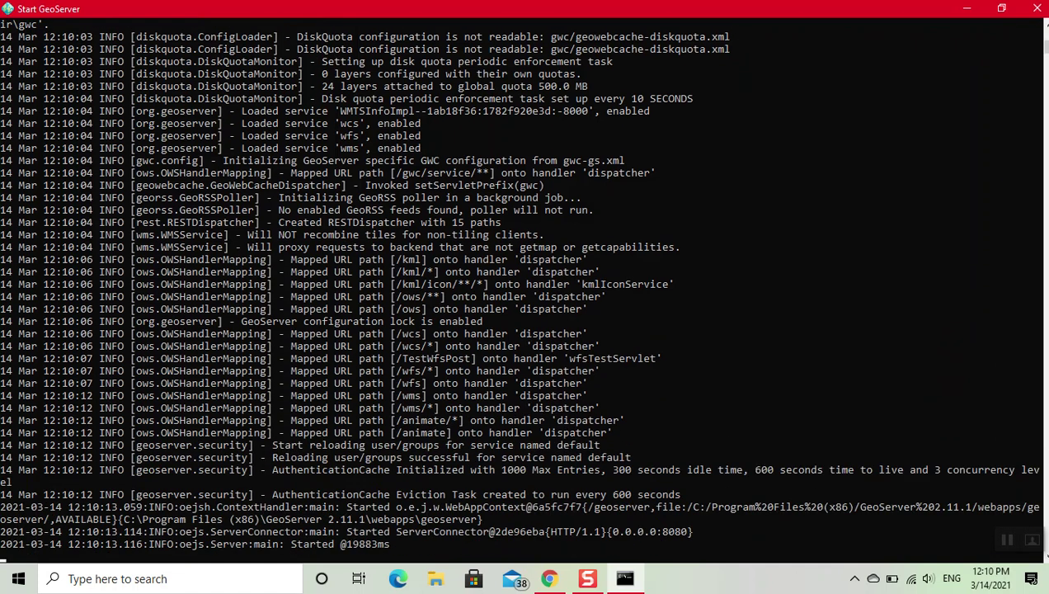
click(966, 9)
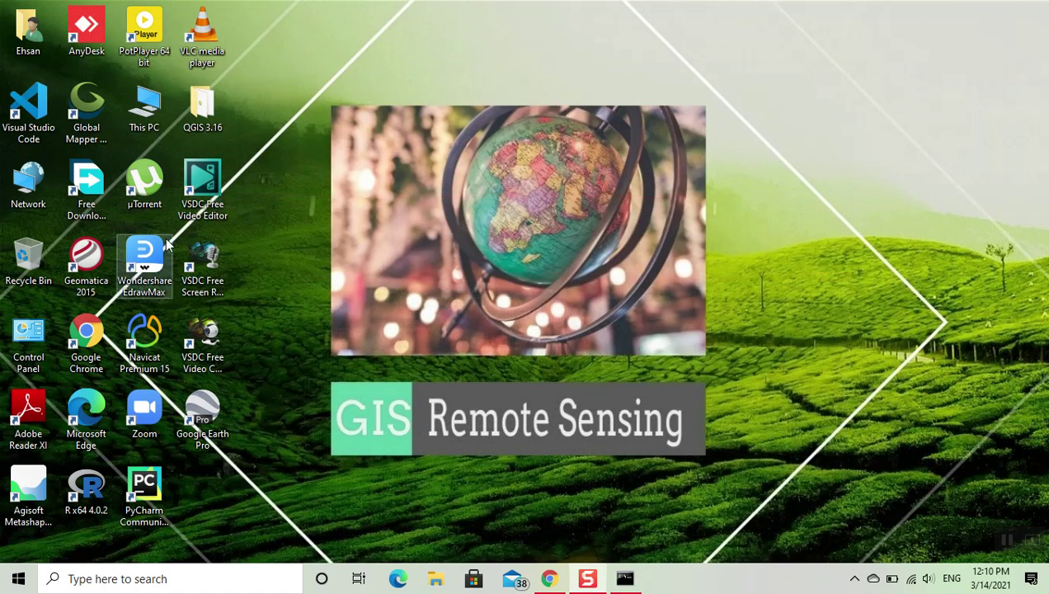
- Log in to the GeoServer web admin at localhost:8080/geoserver with the administrator account and password
click(548, 579)
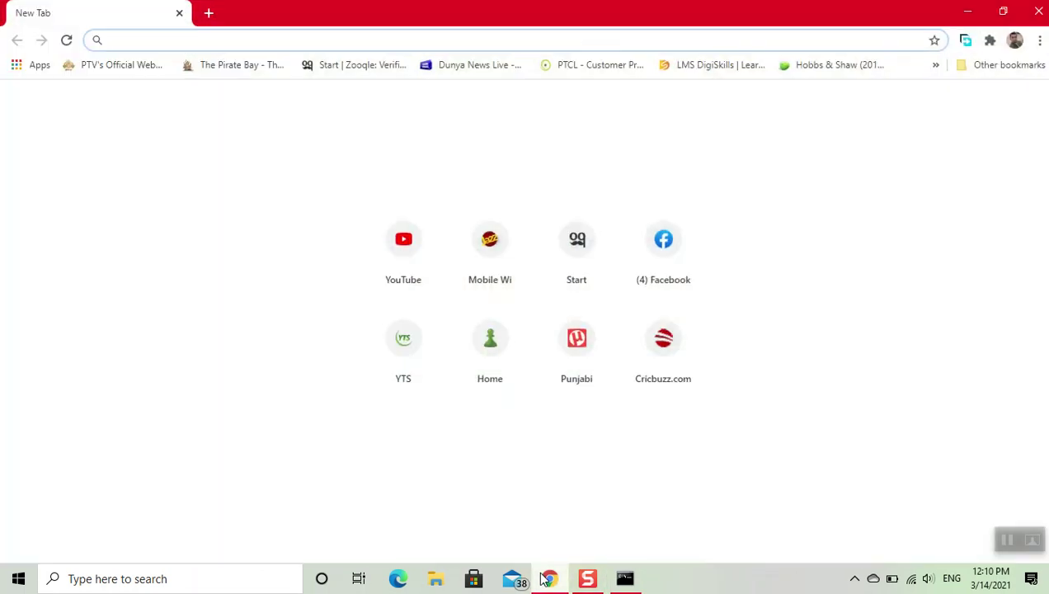
text(localhost:8080/geoserver/web/)
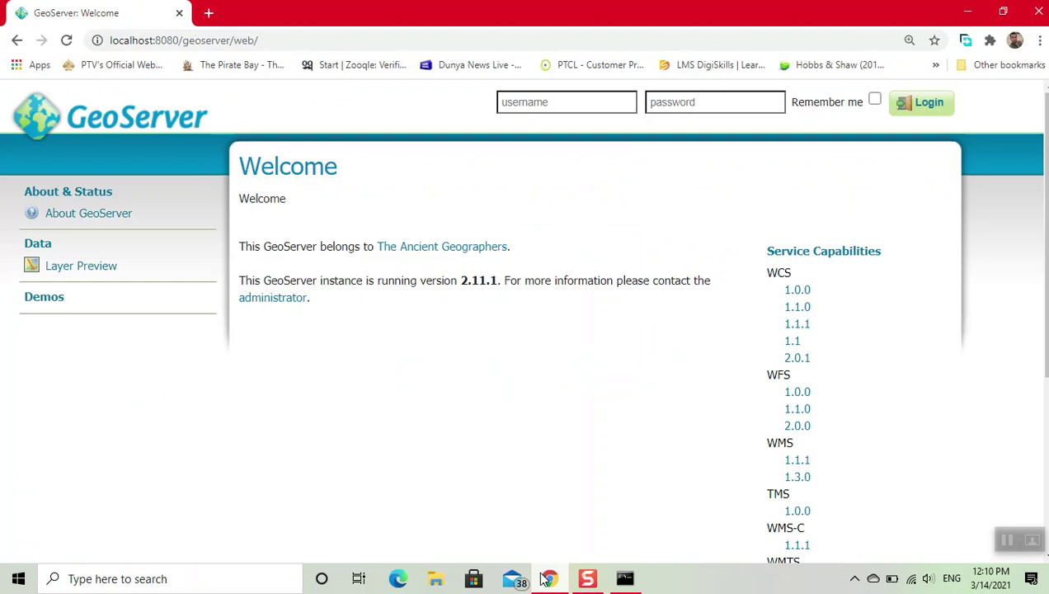
click(532, 98)
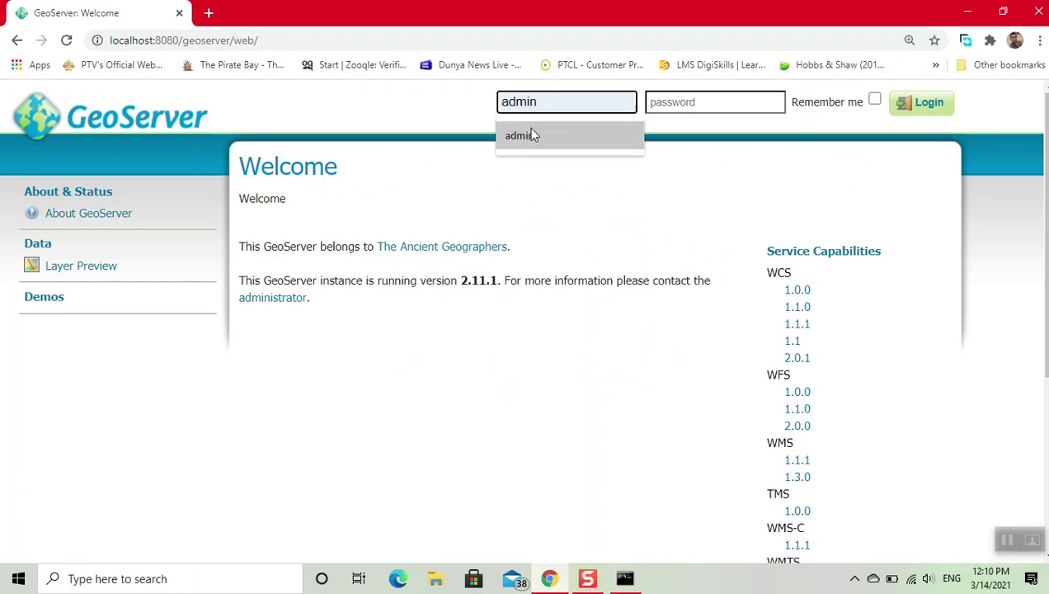
click(529, 130)
click(676, 104)
text(geose)
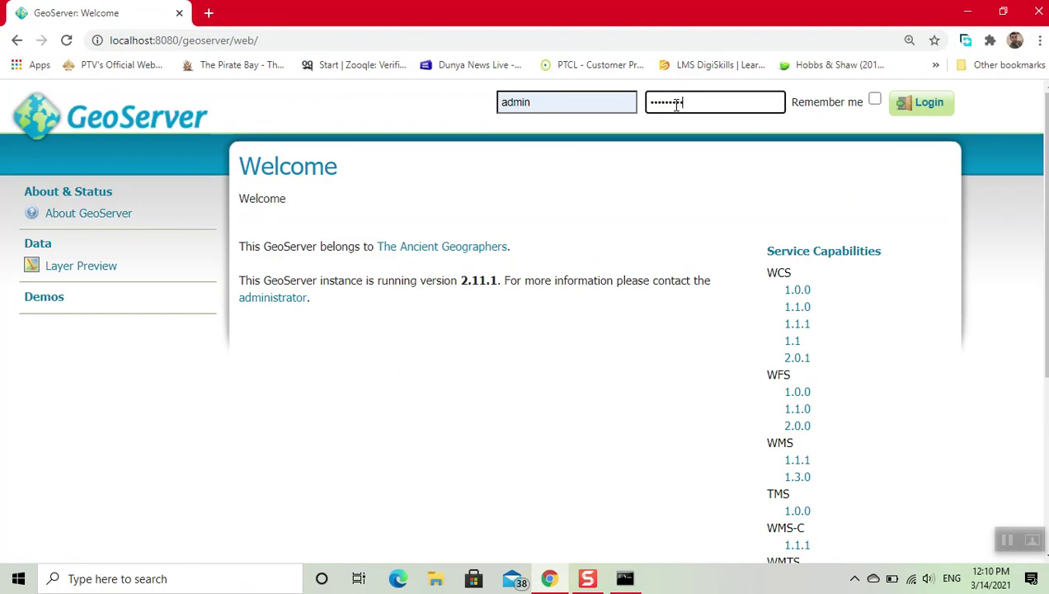
text(rver)
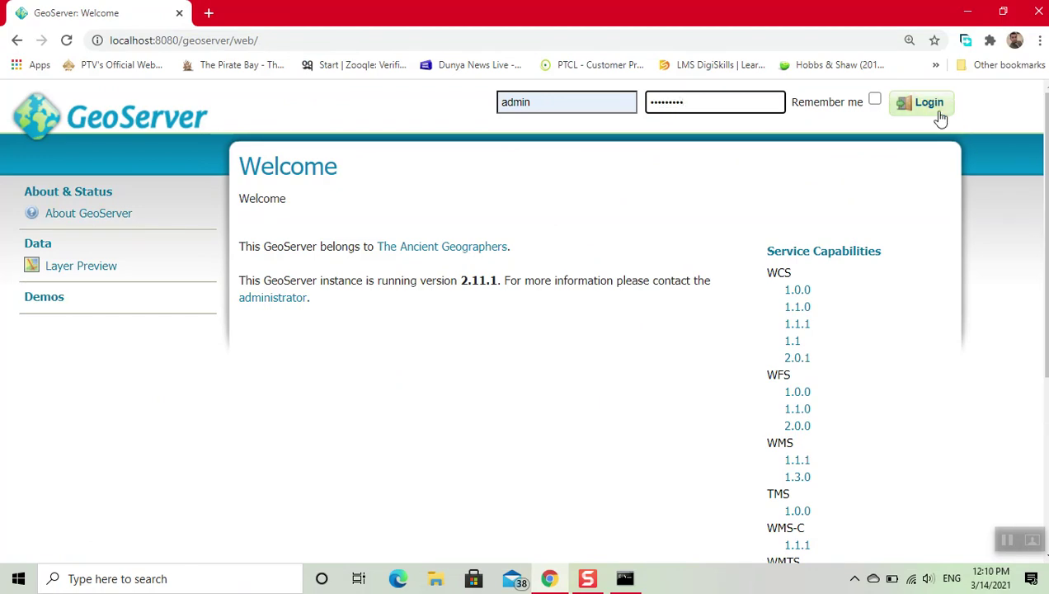
click(941, 118)
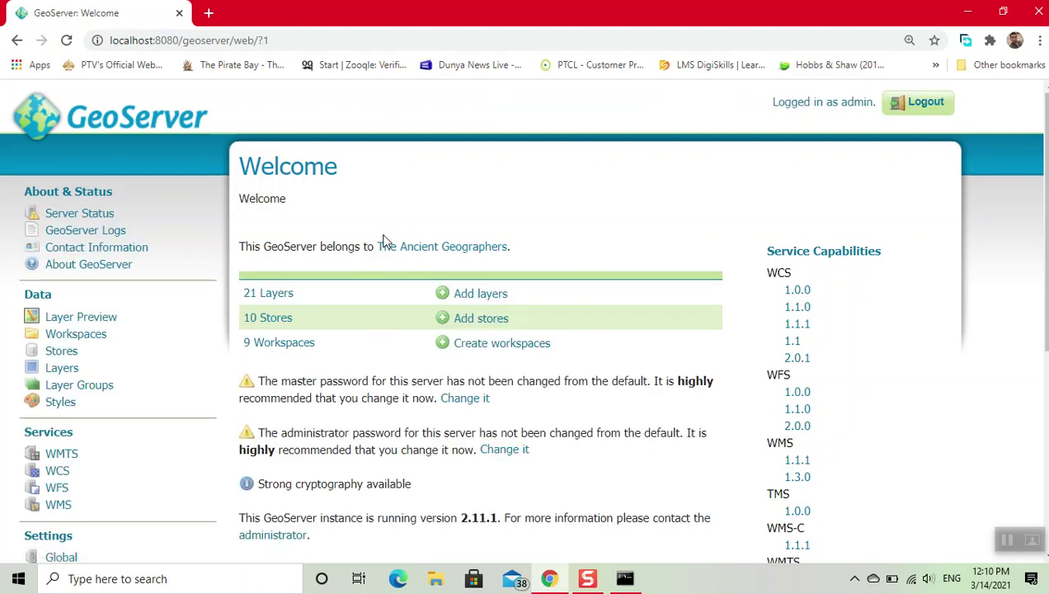
- Start a new workspace and name it GIS
click(98, 336)
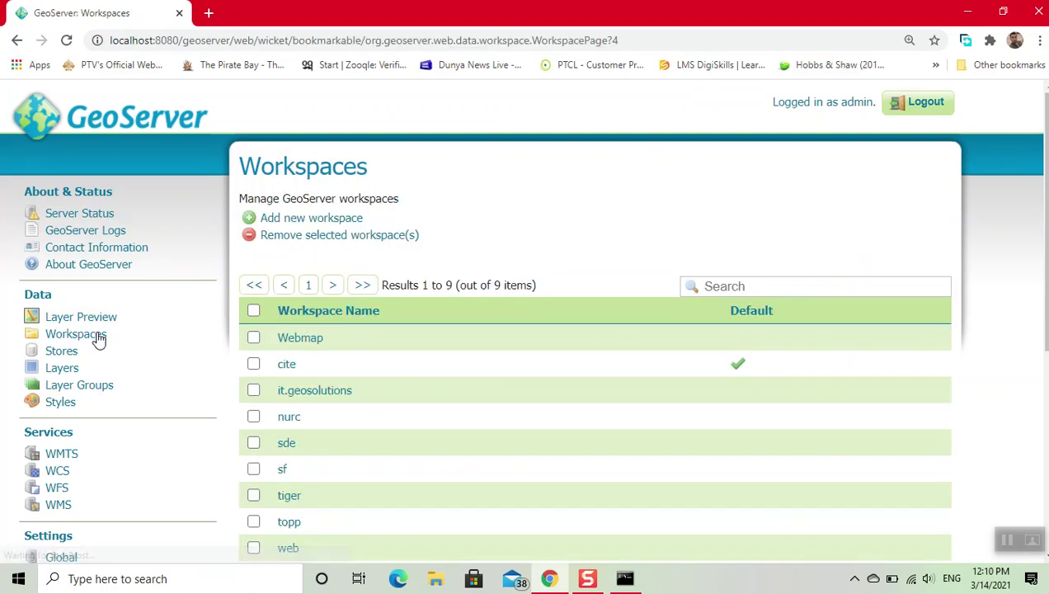
click(290, 217)
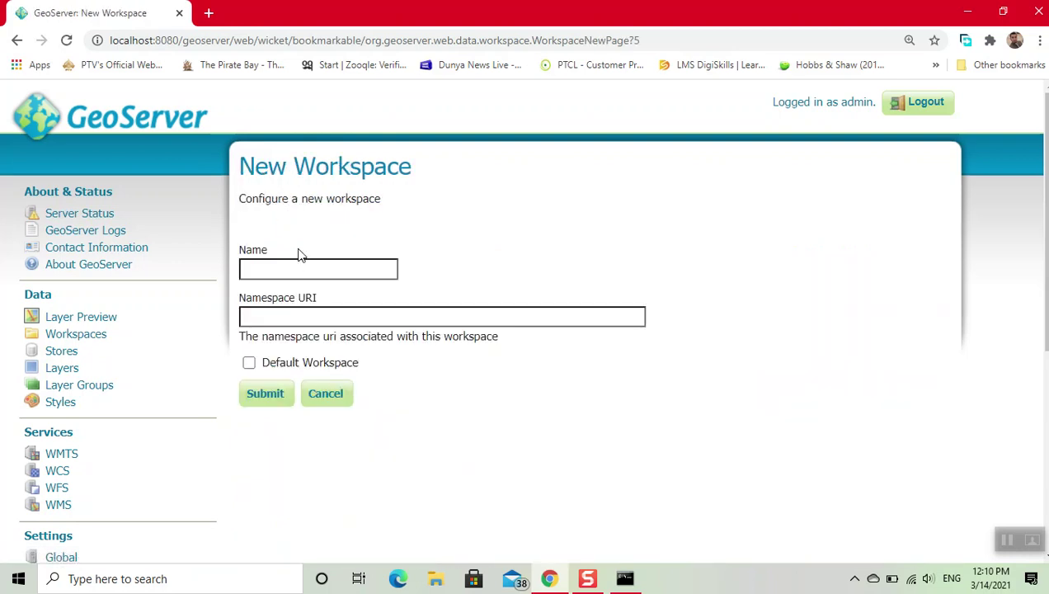
click(298, 268)
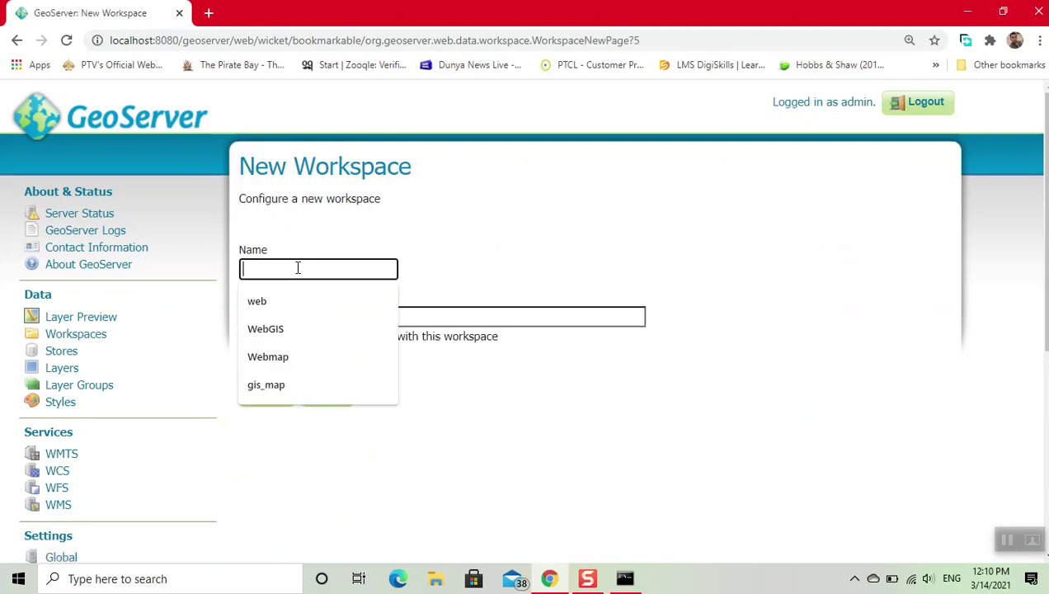
text(GIS)
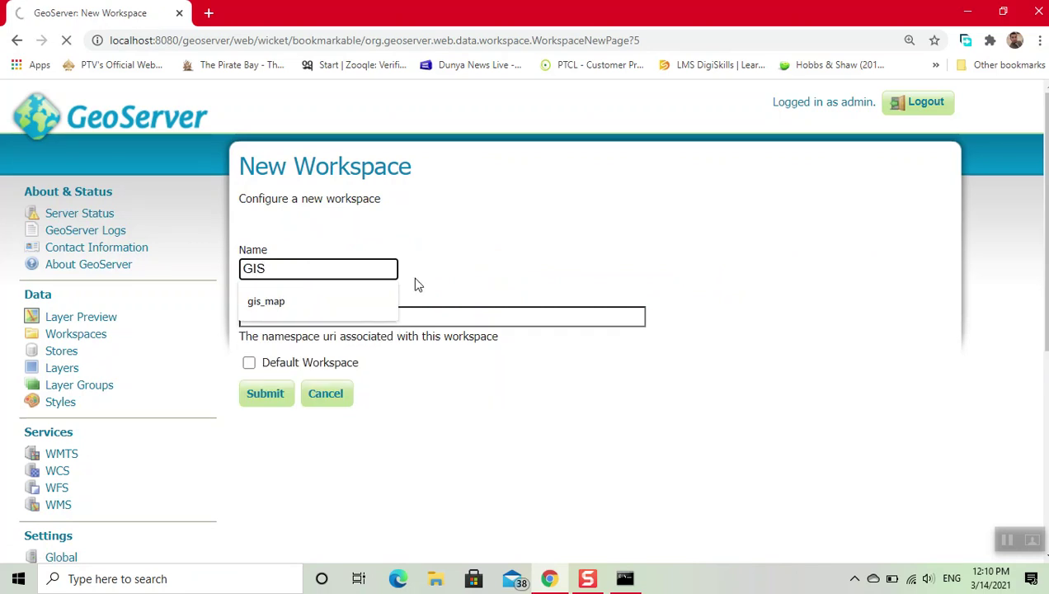
key(Return)
click(427, 345)
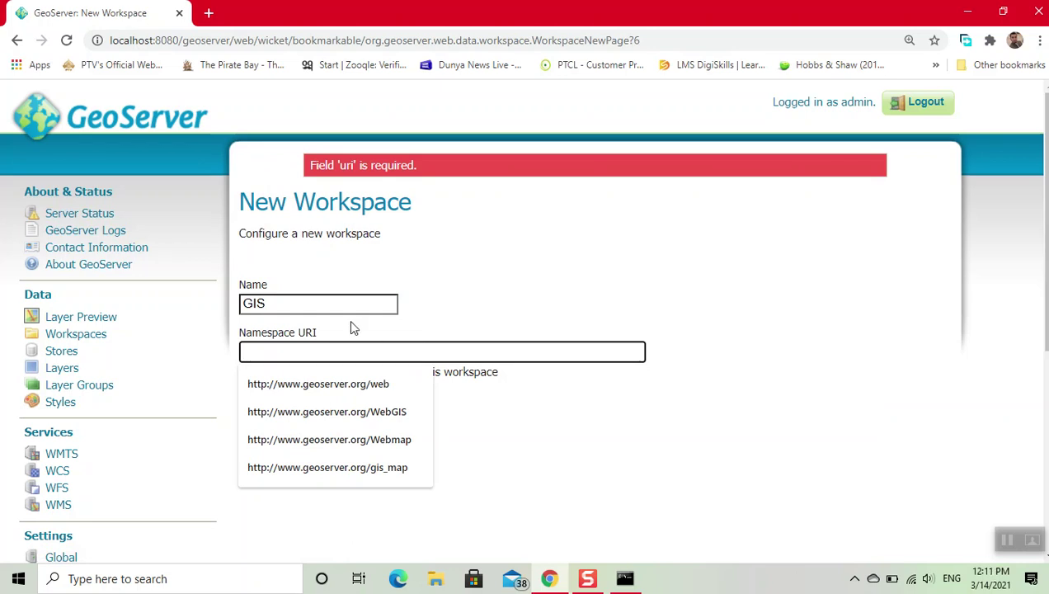
click(364, 382)
key(BackSpace)
key(BackSpace)
key(BackSpace)
text(GI)
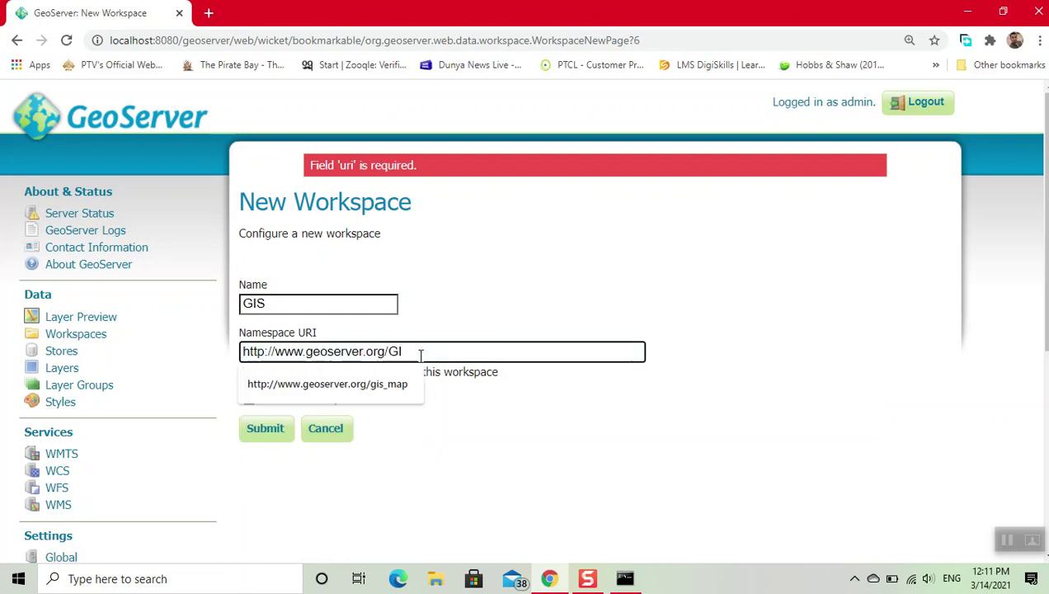
text(S)
click(450, 384)
click(248, 399)
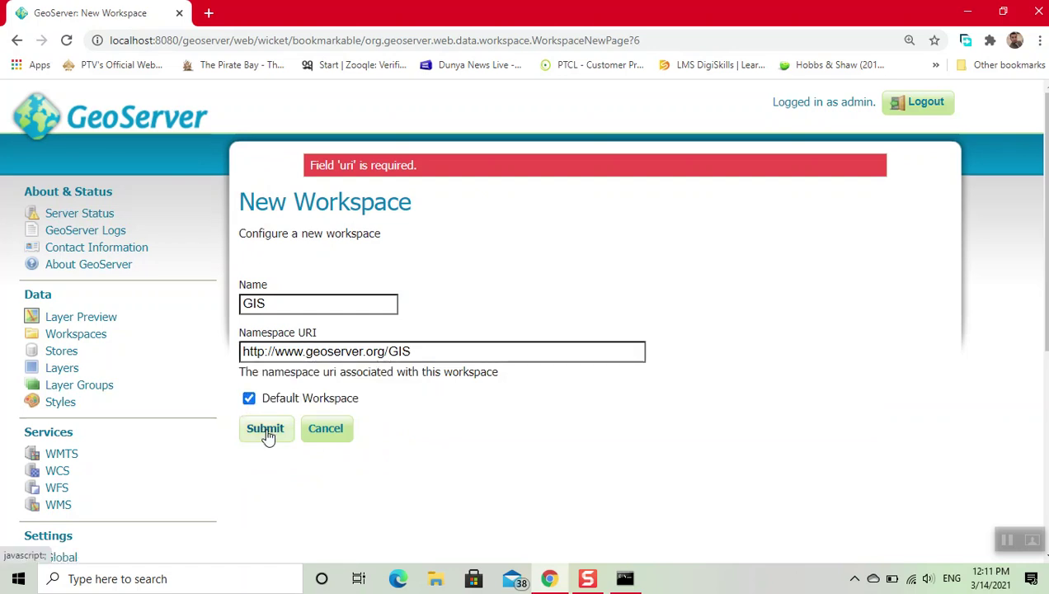
click(266, 433)
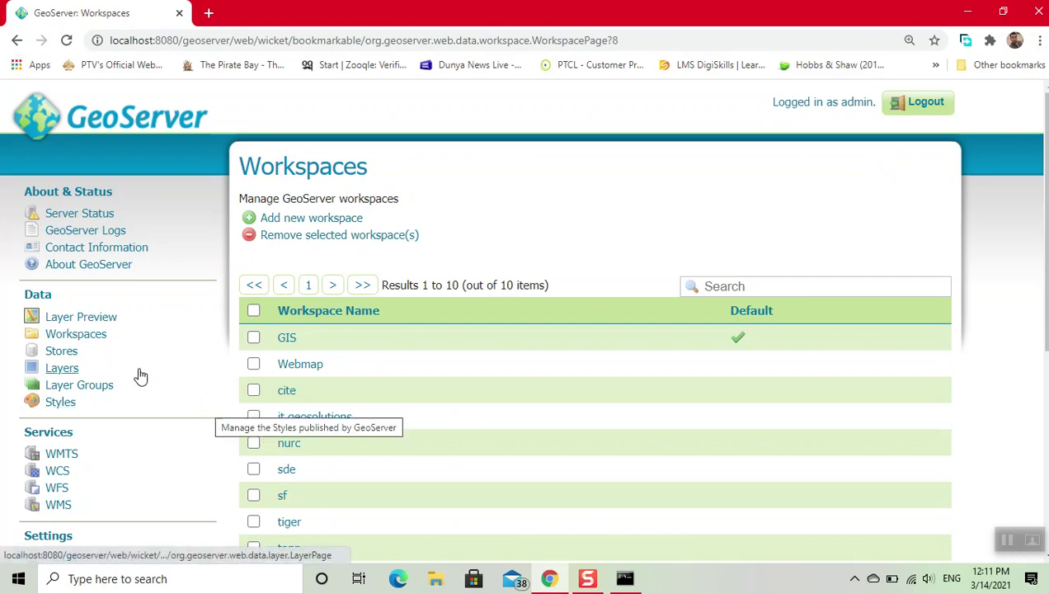
- Start a new data store of type Directory of spatial files (shapefiles)
click(64, 352)
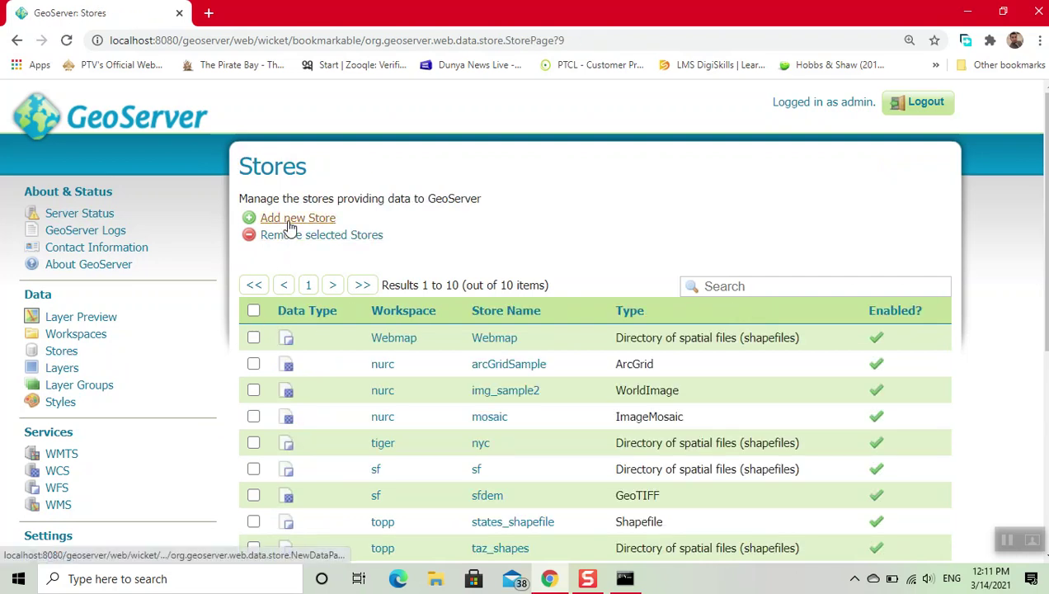
click(291, 224)
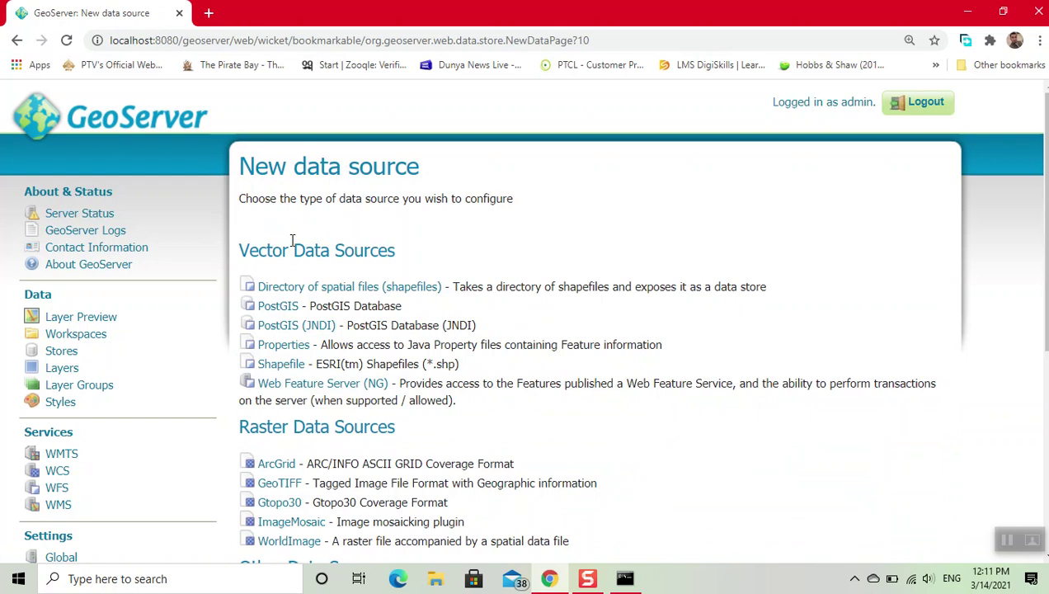
click(299, 291)
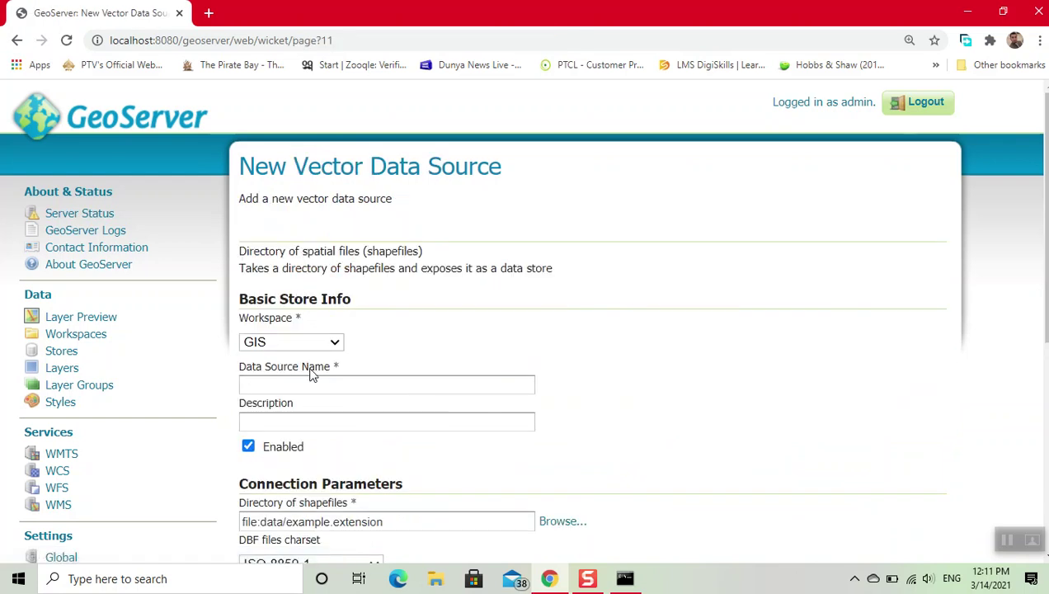
- Enter GIS as both the data source name and the description
click(314, 385)
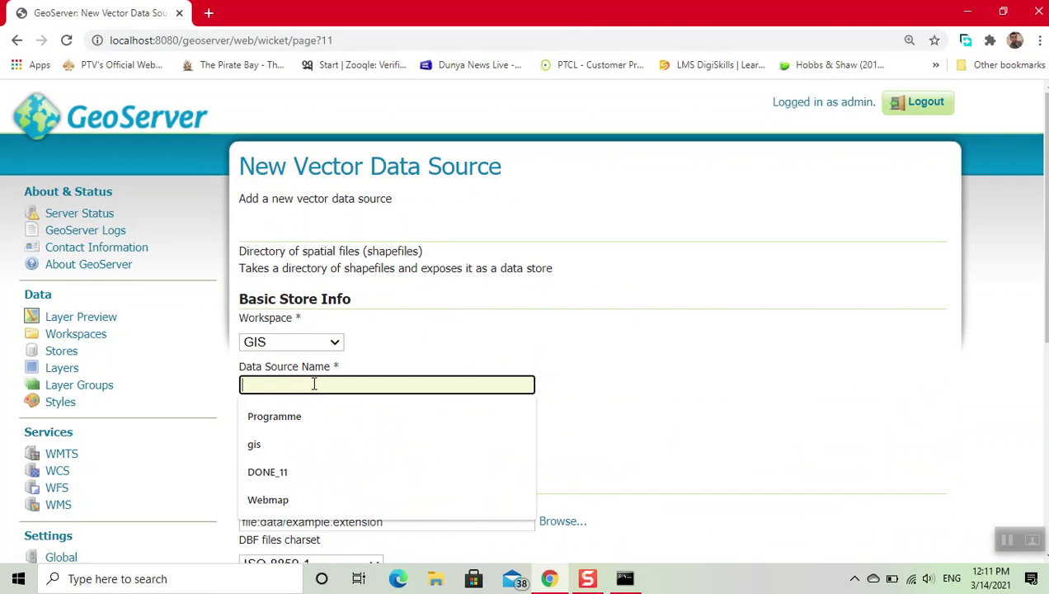
text(GIS)
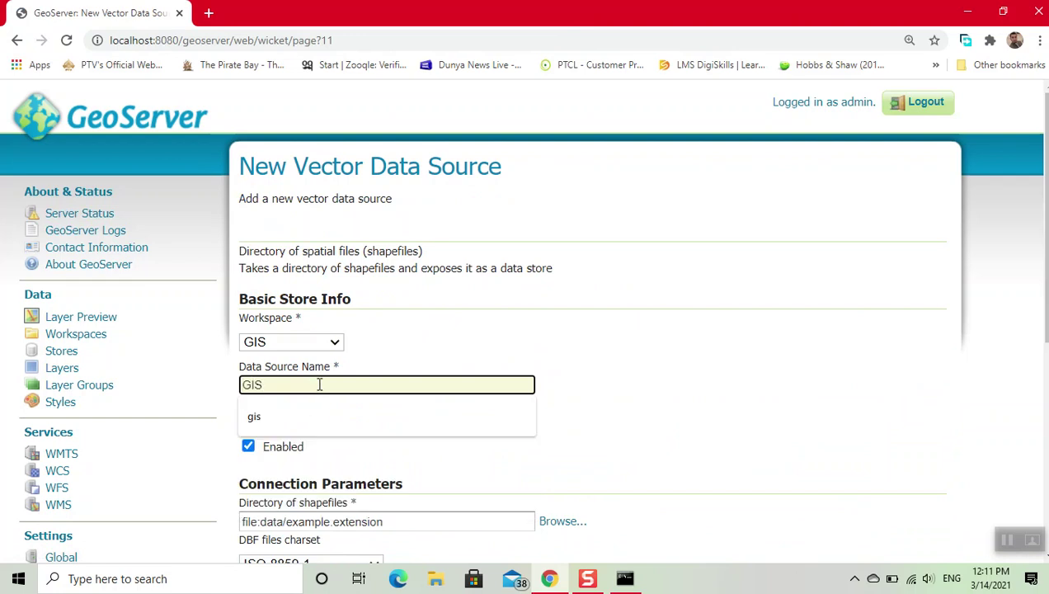
click(647, 421)
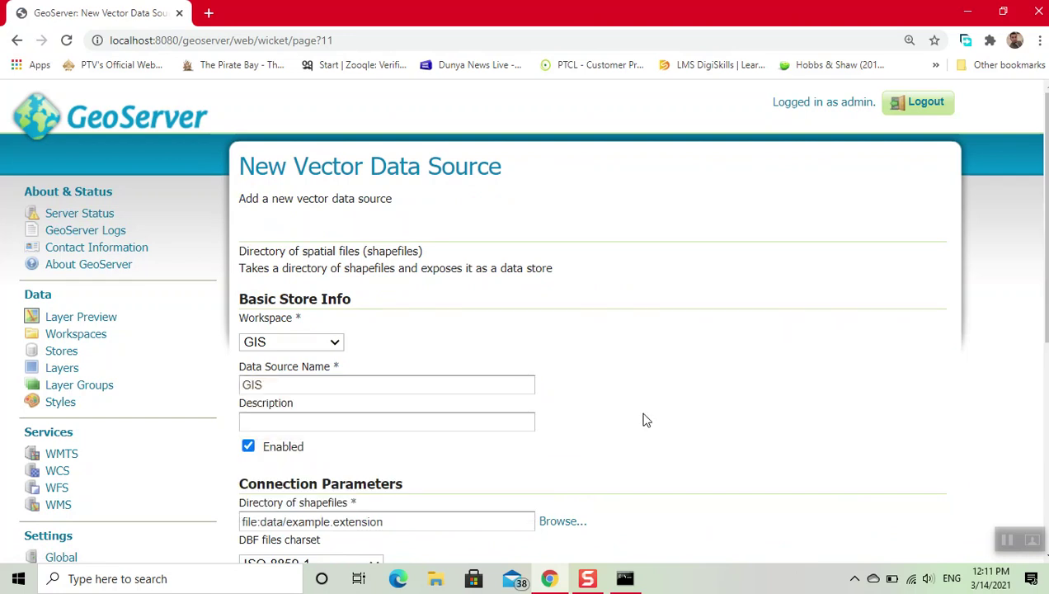
click(379, 415)
text(GIS)
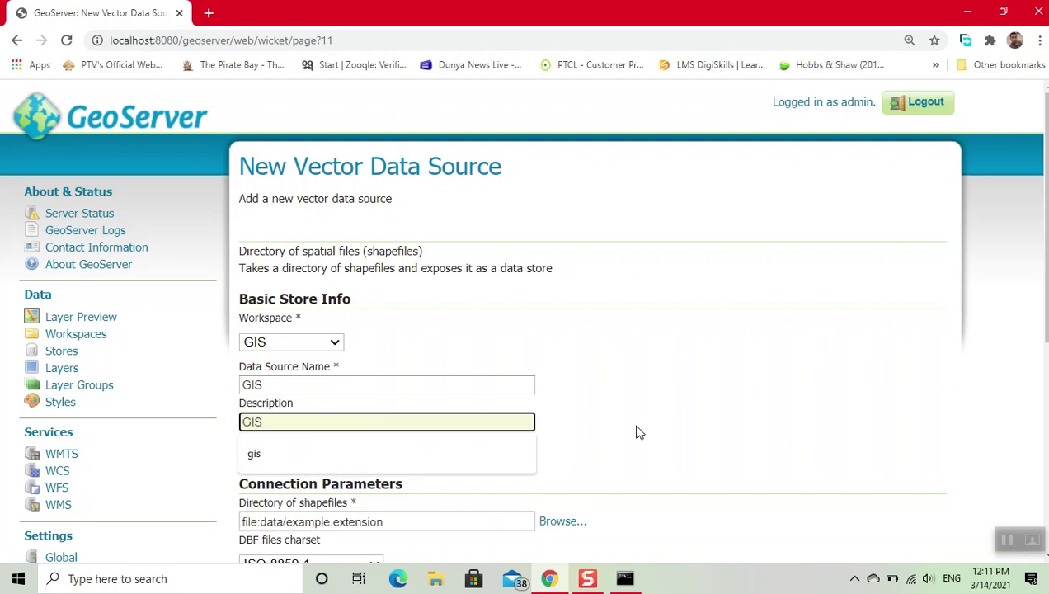
scroll(639, 431, down, 2)
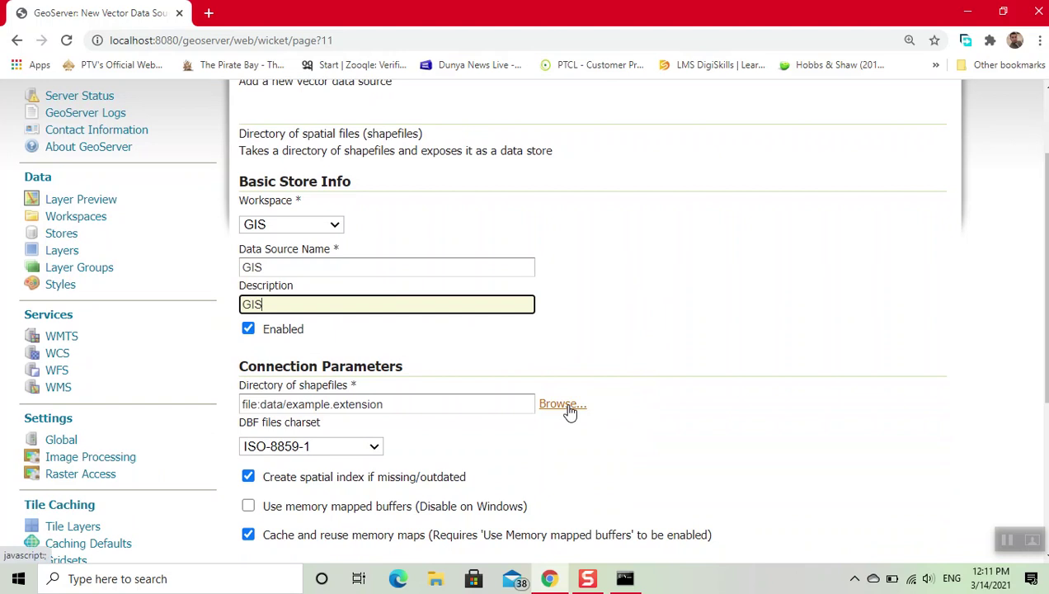
- Browse from the home directory to Downloads > PAK_adm and pick PAK_adm2.shp
click(566, 406)
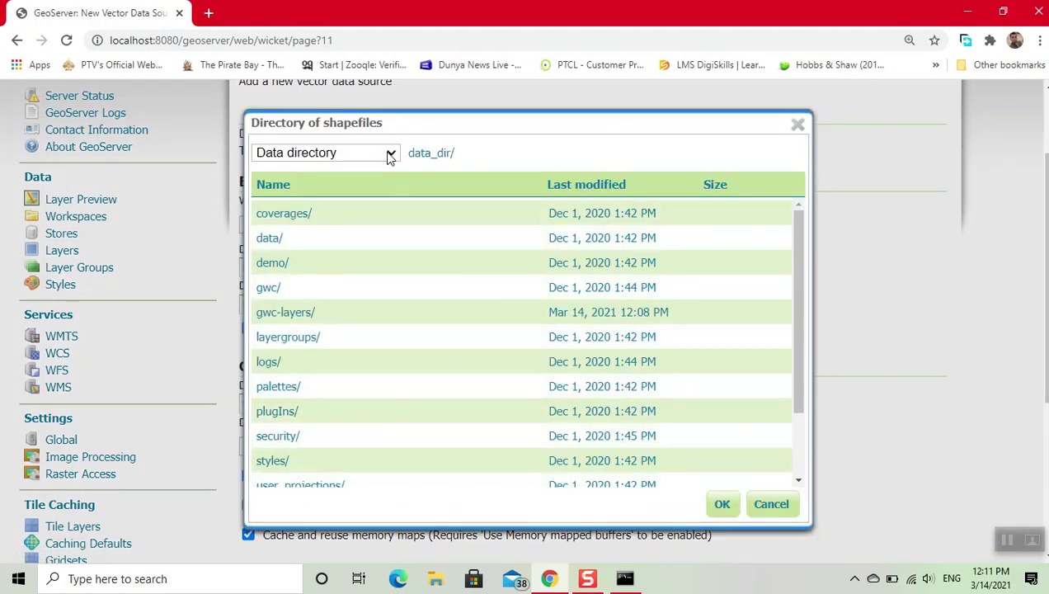
click(390, 155)
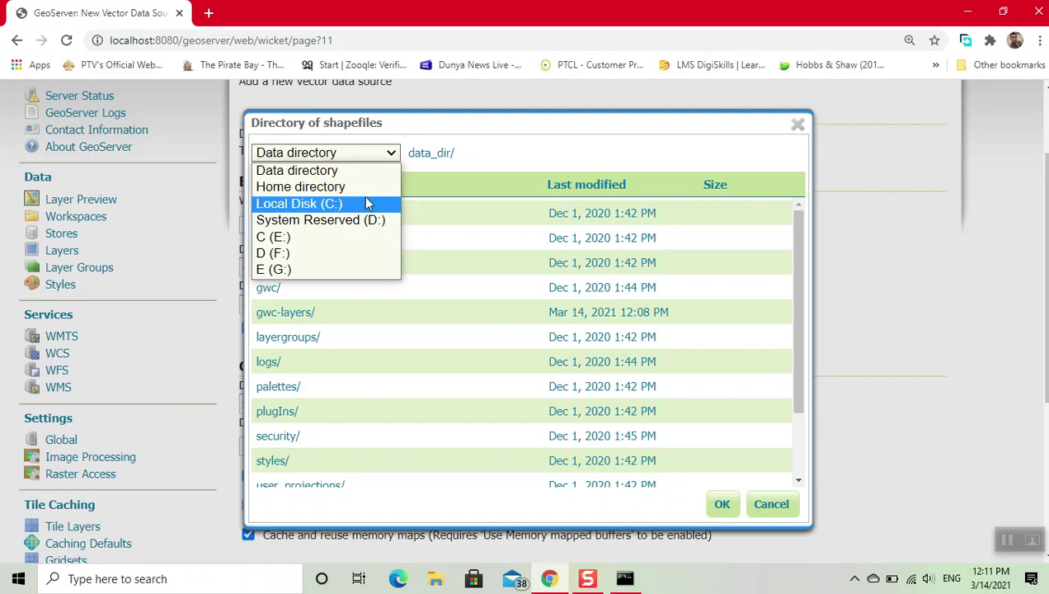
click(367, 190)
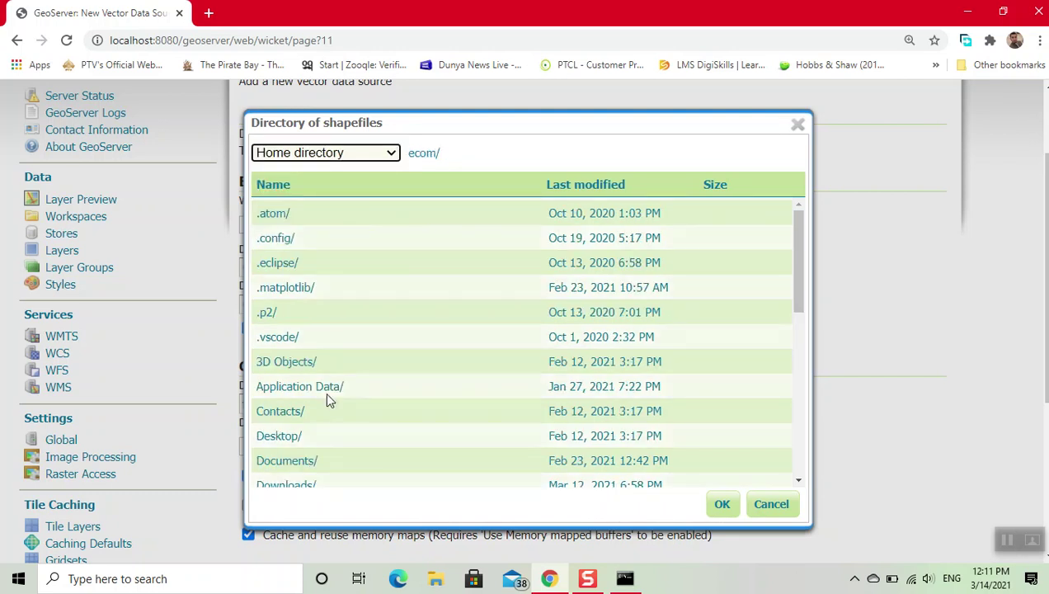
scroll(305, 466, down, 2)
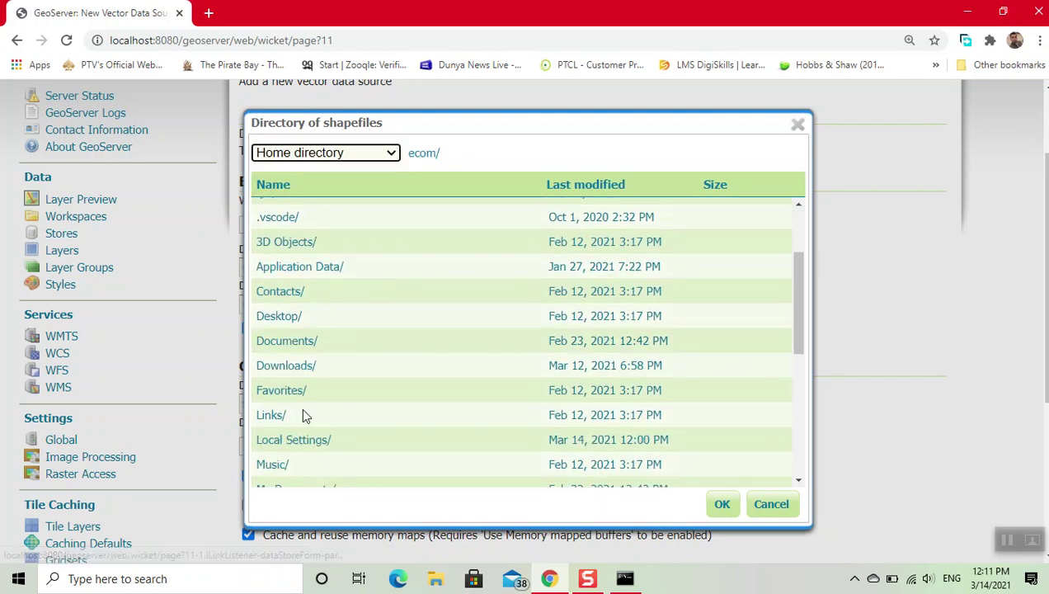
click(301, 371)
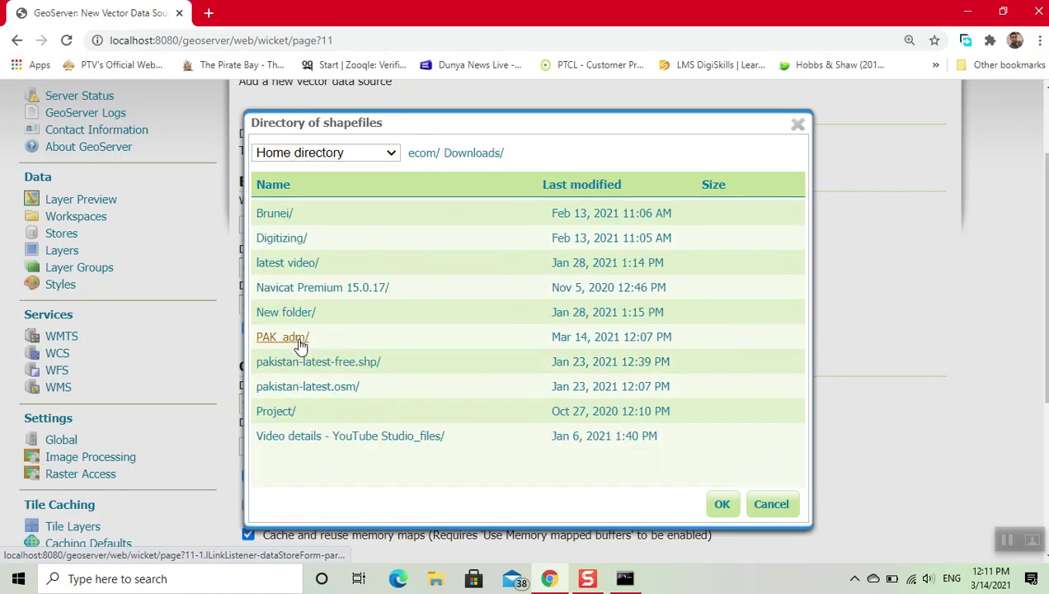
click(299, 344)
click(314, 264)
- Confirm the PAK_adm folder and save the GIS shapefile store
click(717, 510)
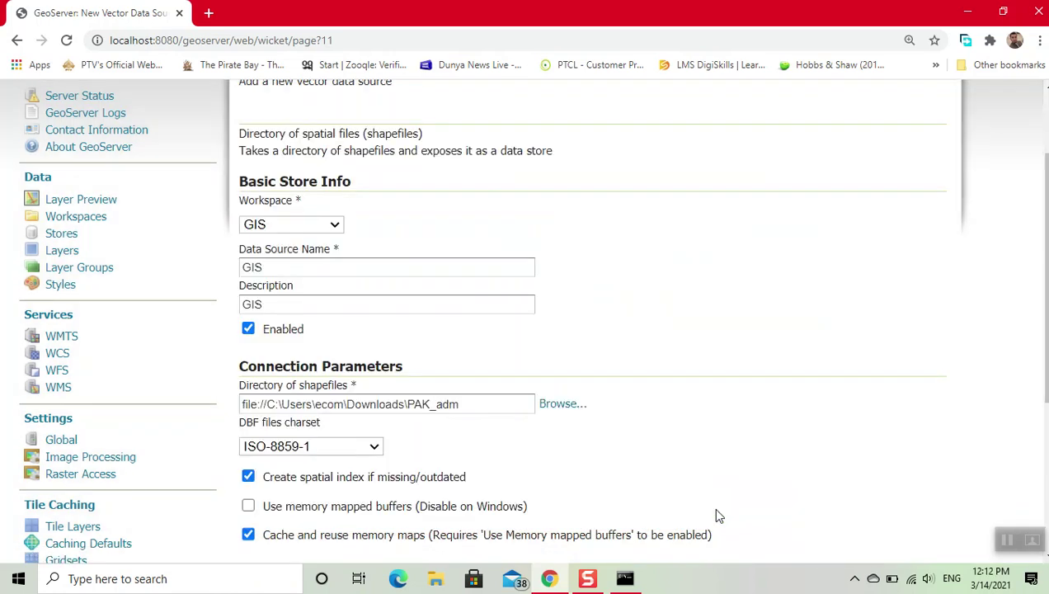
scroll(698, 457, down, 3)
click(271, 327)
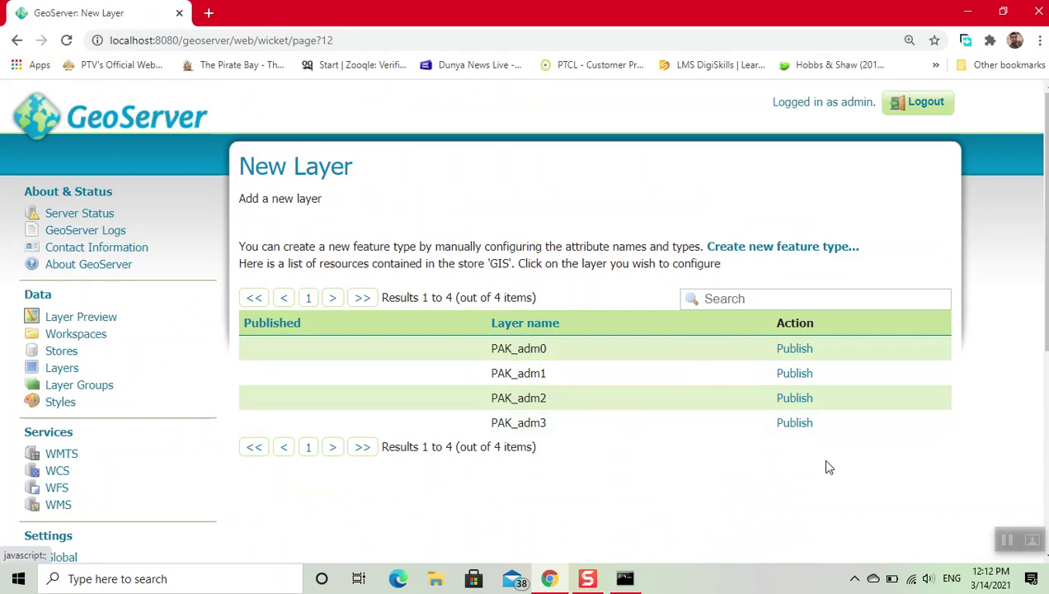
- Publish PAK_adm2 from the GIS store and scroll to its bounding boxes
click(794, 398)
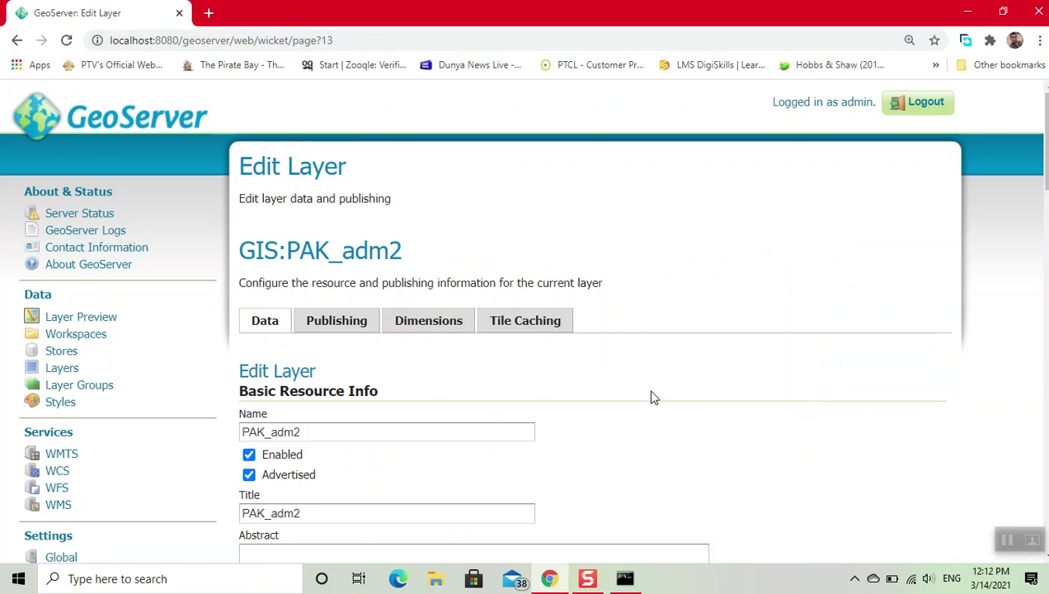
scroll(651, 398, down, 5)
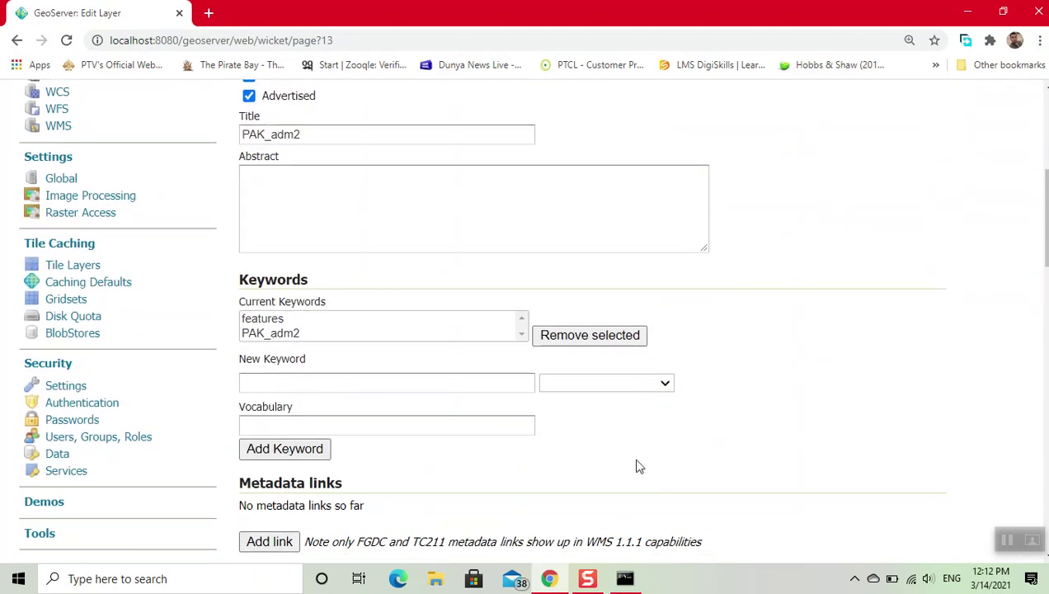
scroll(636, 466, down, 4)
scroll(635, 466, down, 4)
scroll(636, 466, down, 2)
scroll(635, 466, up, 1)
- Compute the native bounding box from data and the Lat/Lon box from native bounds
click(327, 283)
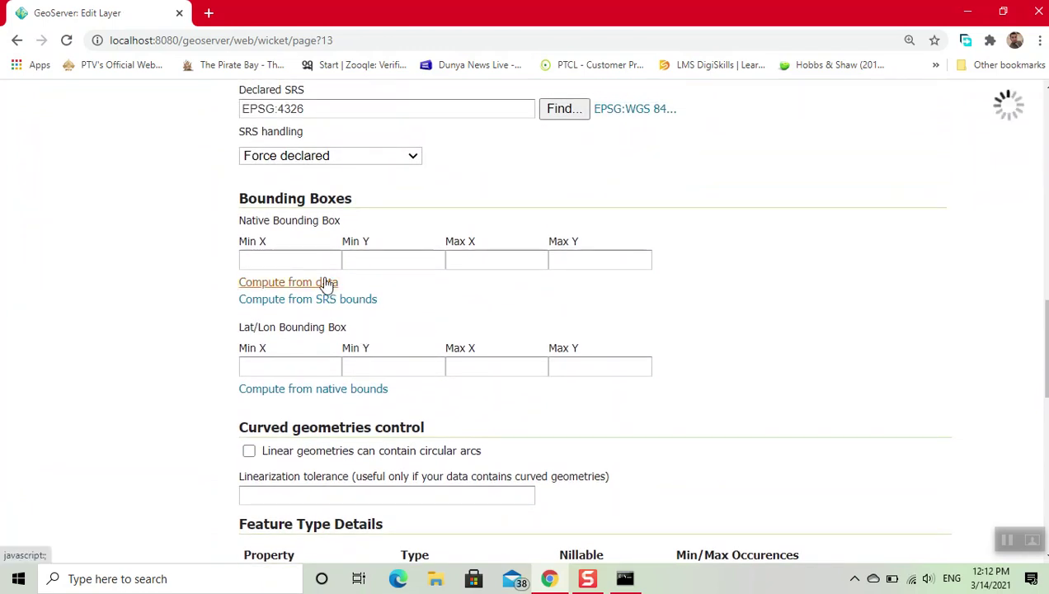
click(305, 390)
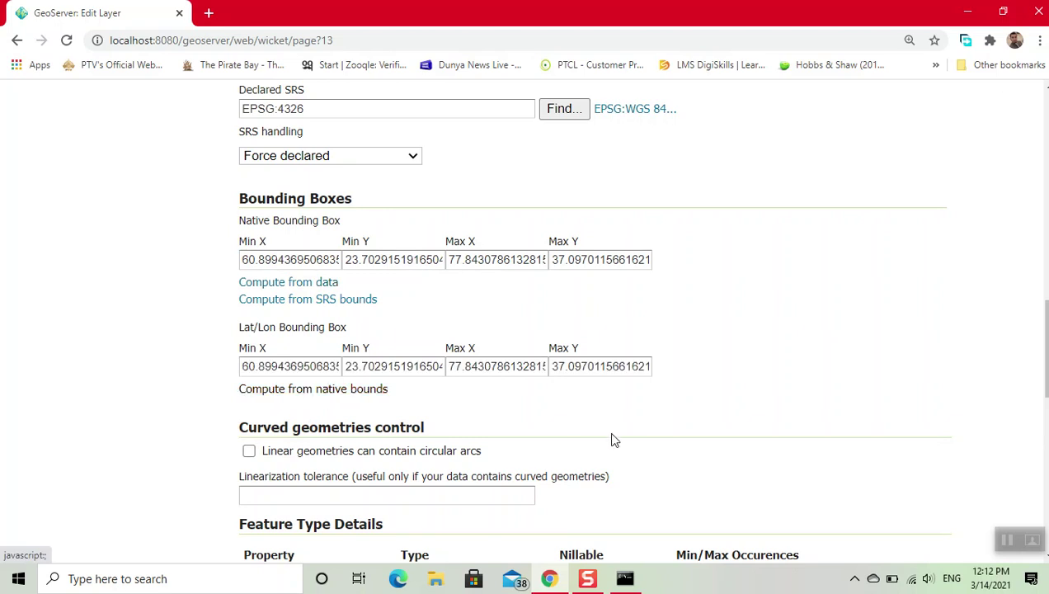
scroll(611, 439, down, 8)
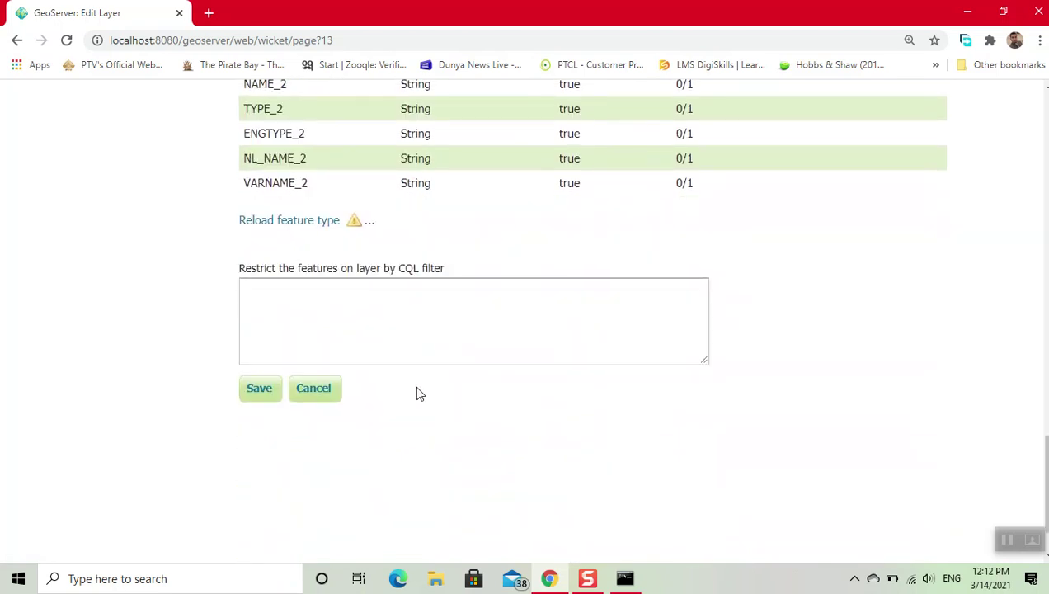
- Save the GIS:PAK_adm2 layer settings
click(261, 388)
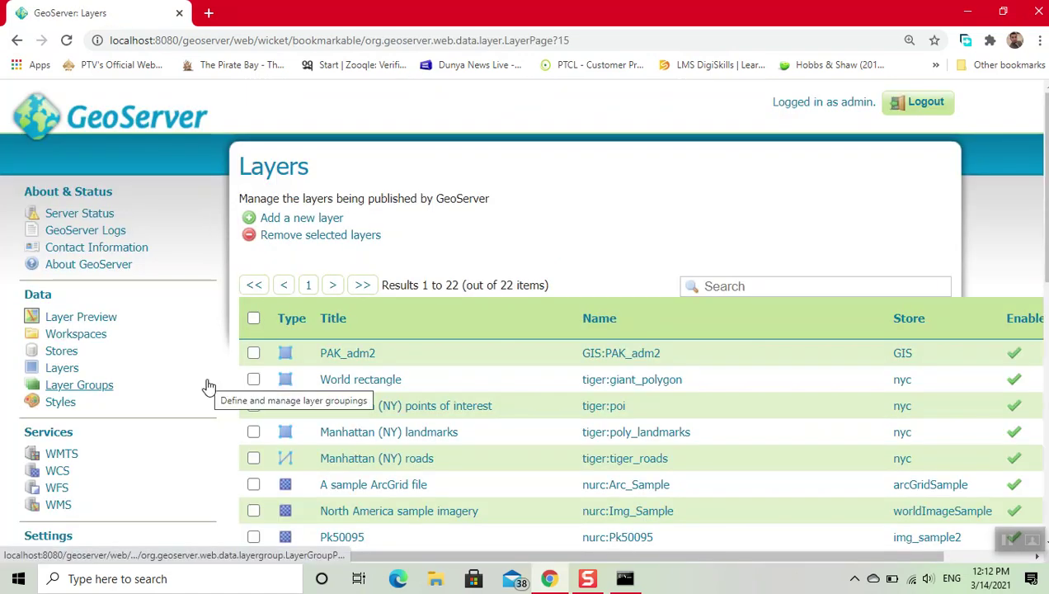
scroll(487, 386, down, 7)
scroll(487, 386, up, 2)
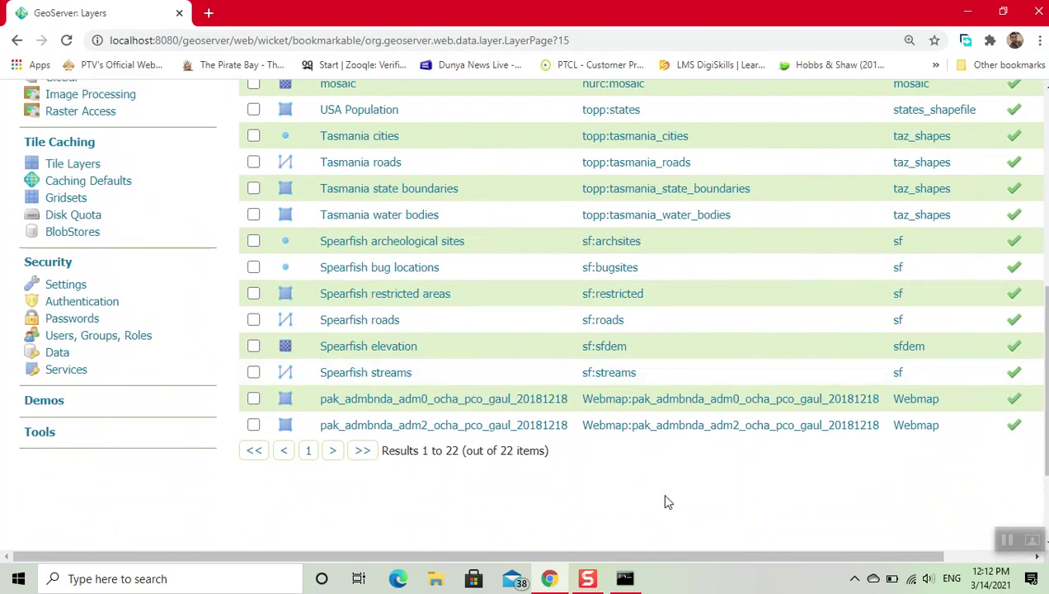
scroll(667, 502, up, 6)
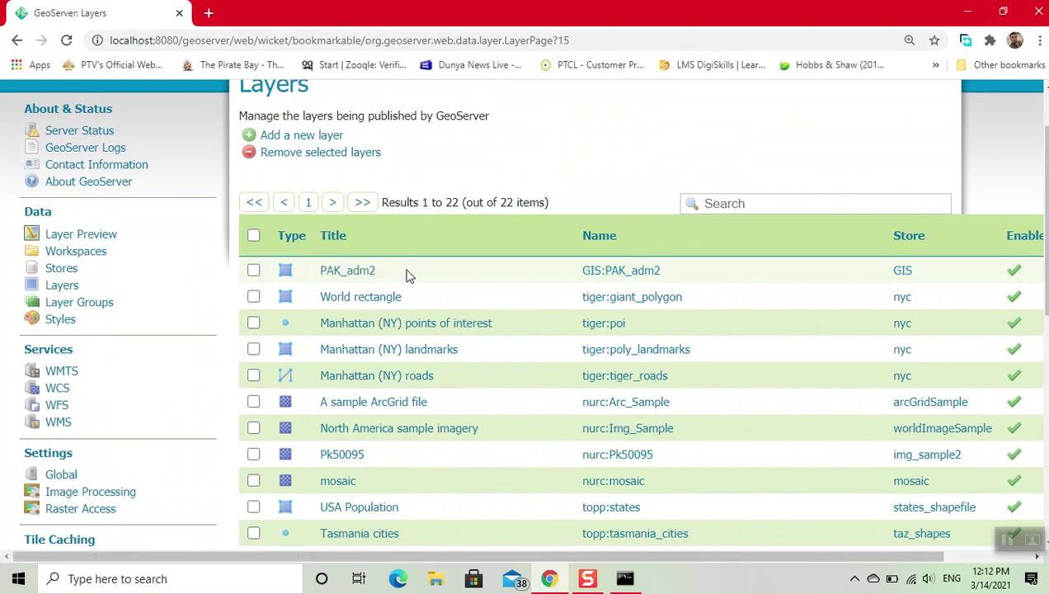
- Preview PAK_adm2 as an OpenLayers map from the Layer Preview list
click(90, 236)
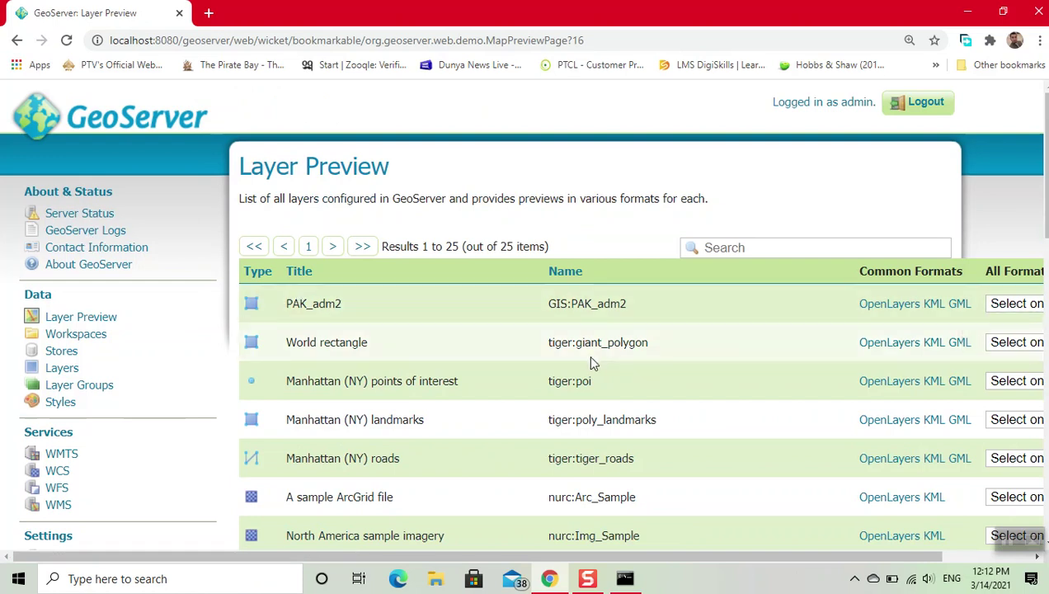
click(885, 307)
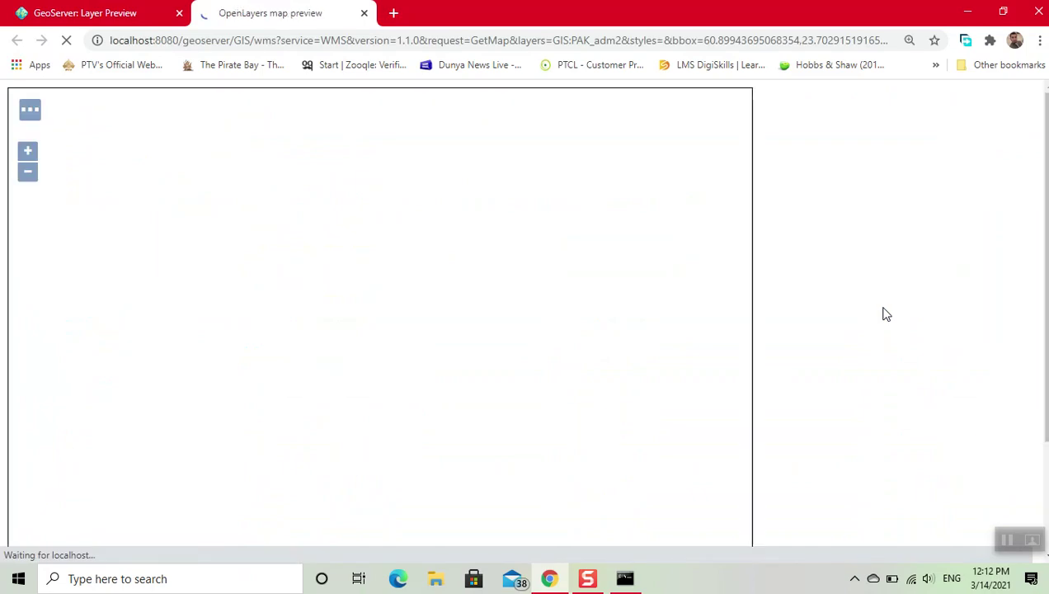
scroll(885, 313, down, 1)
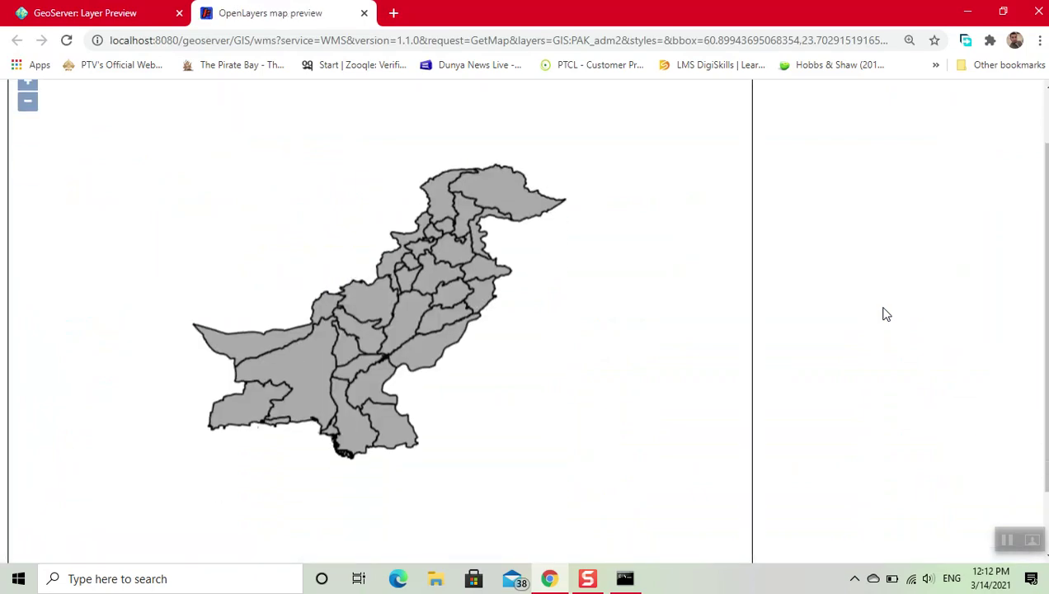